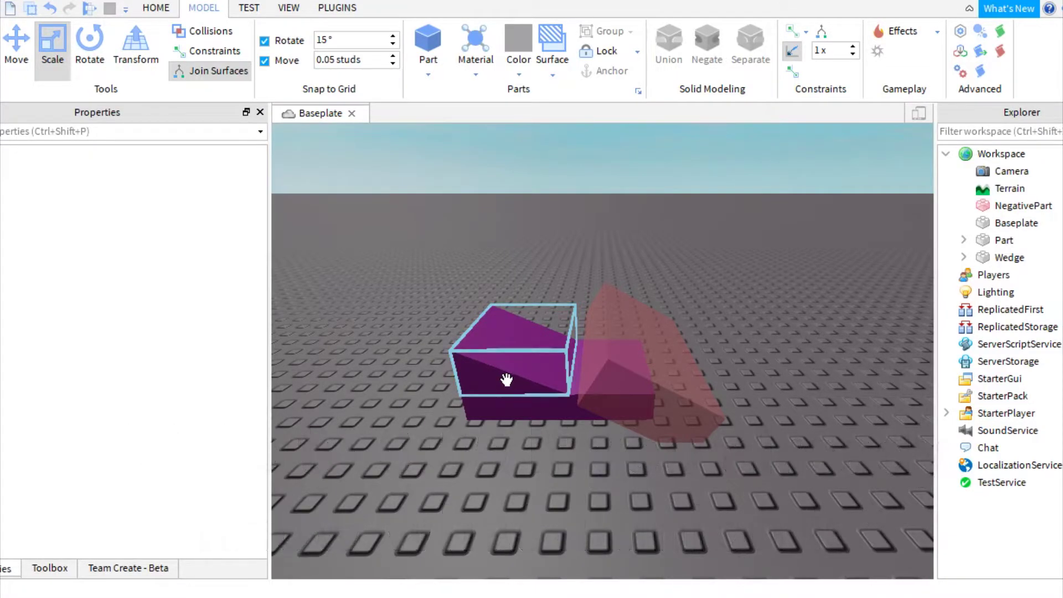
# Step: Trial-union the wedge and block, slide it along Z, then undo back to separate parts
pyautogui.click(515, 420)
pyautogui.keyDown('shift'); pyautogui.click(560, 417); pyautogui.keyUp('shift')
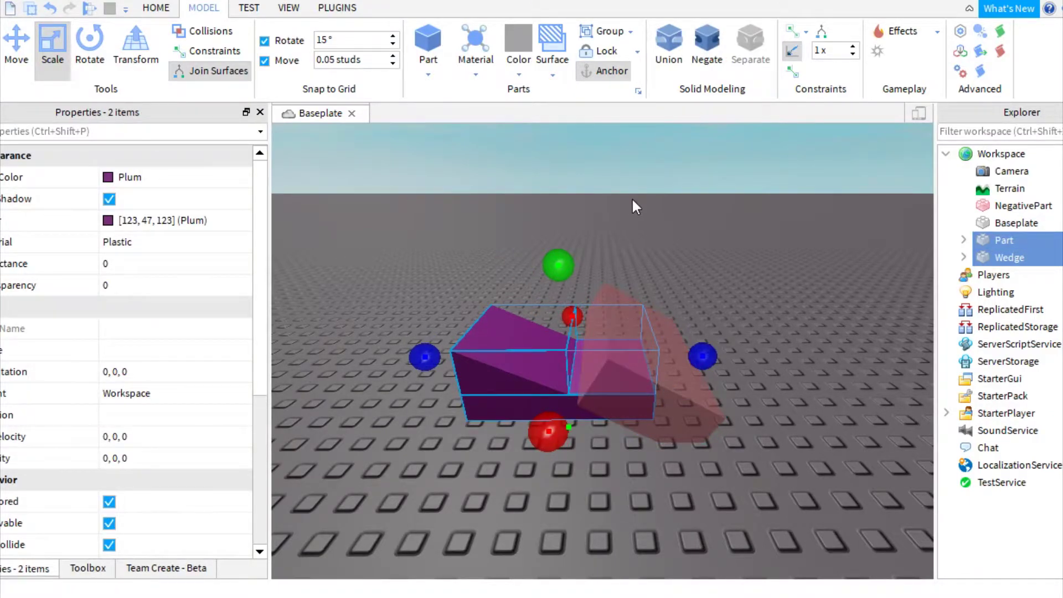
pyautogui.click(669, 42)
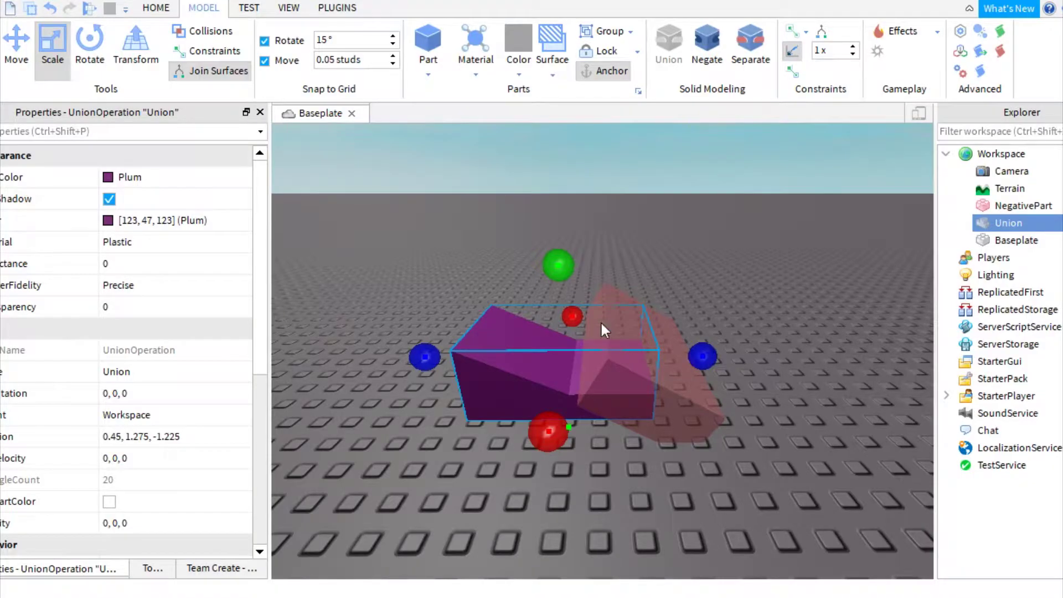
pyautogui.moveTo(601, 321); pyautogui.dragTo(499, 332)
pyautogui.hotkey('ctrl', 'z')
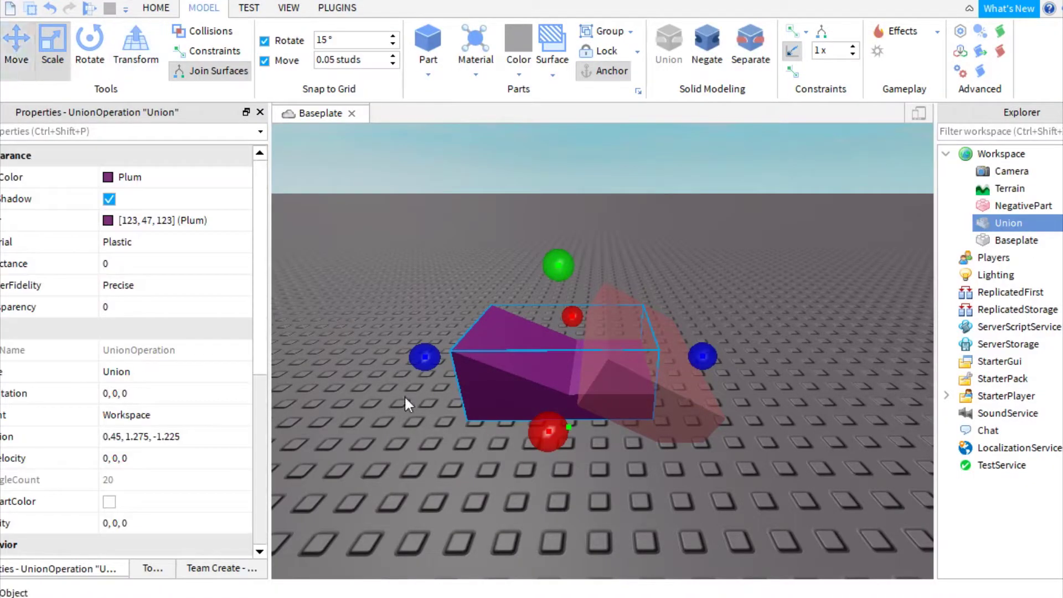
pyautogui.hotkey('ctrl', '2')
pyautogui.moveTo(339, 356); pyautogui.dragTo(324, 359)
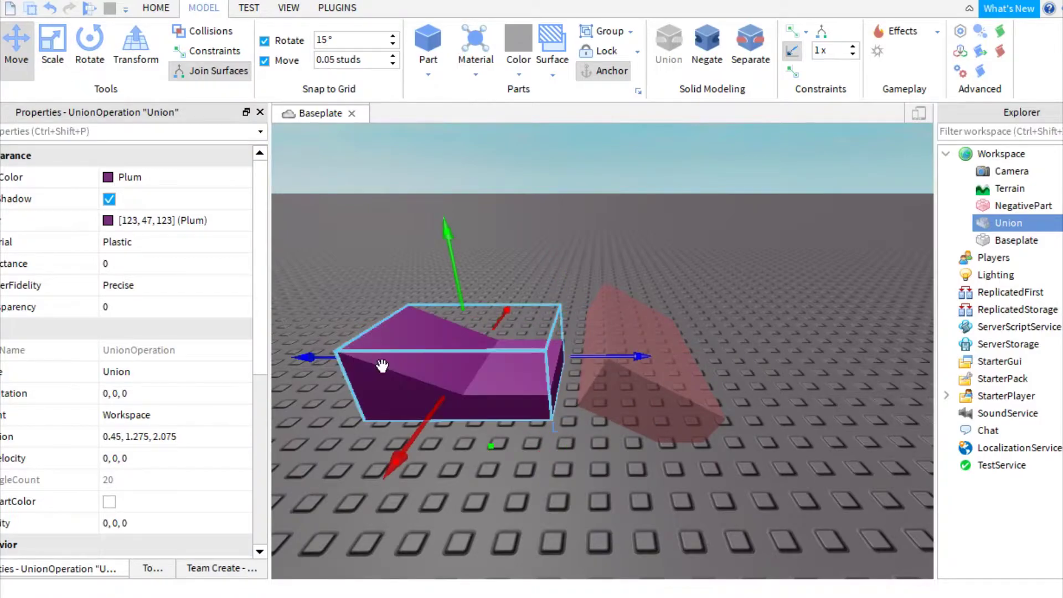
pyautogui.hotkey('ctrl', 'z')
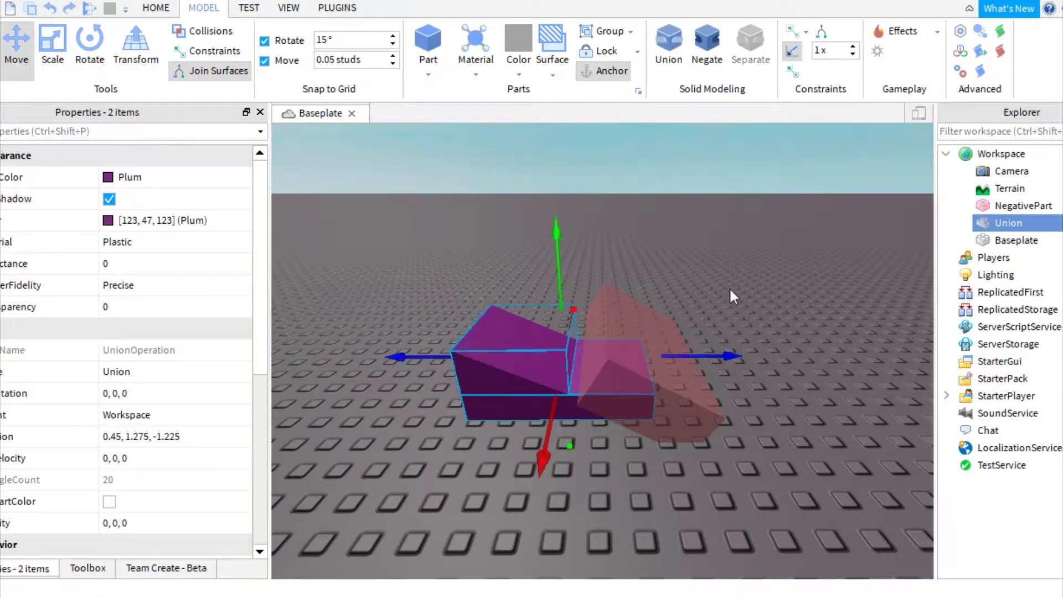
pyautogui.hotkey('ctrl', 'z')
pyautogui.click(729, 279)
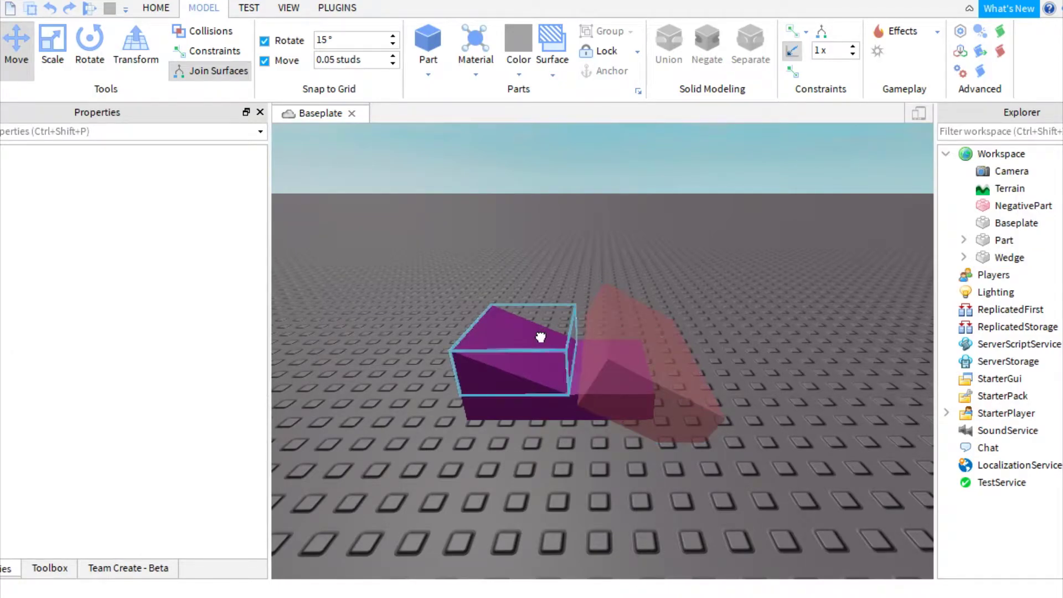
# Step: Union the purple wedge, lower block and pink NegativePart with Ctrl+Shift+G into one notched union
pyautogui.click(557, 375)
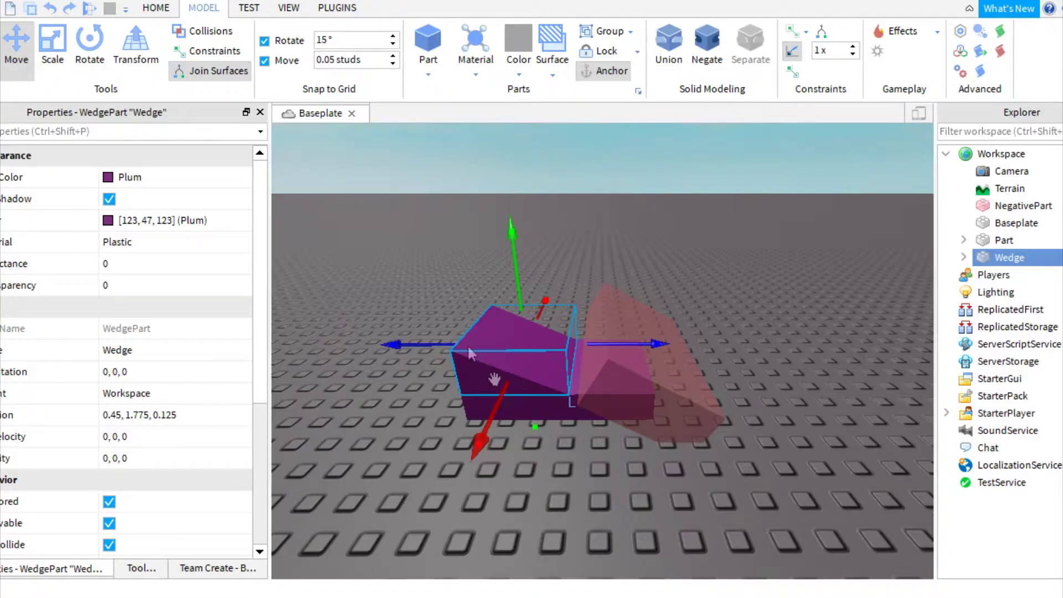
pyautogui.keyDown('ctrl'); pyautogui.click(564, 413); pyautogui.keyUp('ctrl')
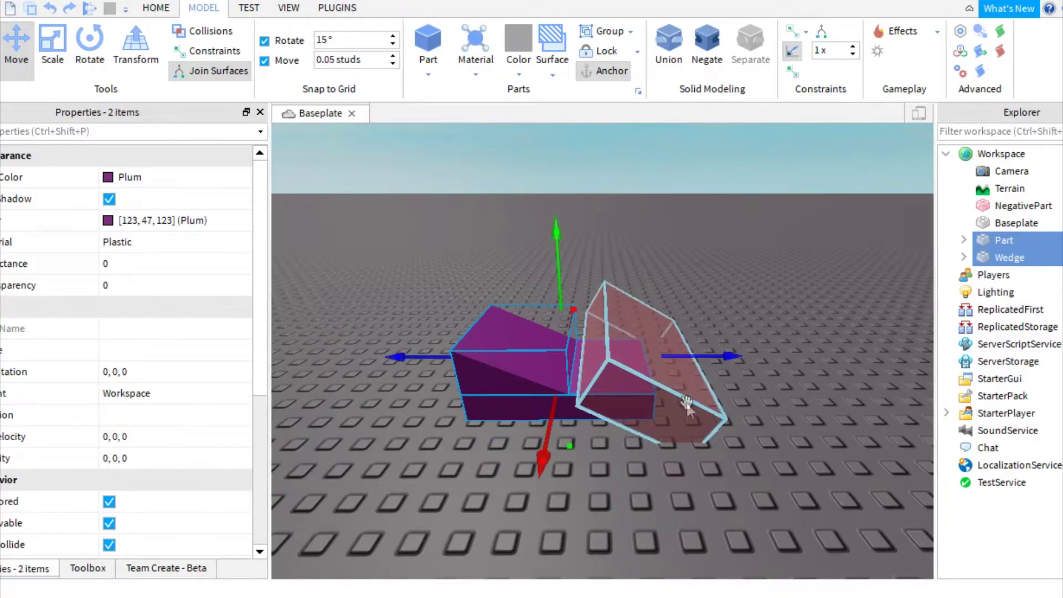
pyautogui.keyDown('ctrl'); pyautogui.click(659, 304); pyautogui.keyUp('ctrl')
pyautogui.scroll(5, 665, 300)
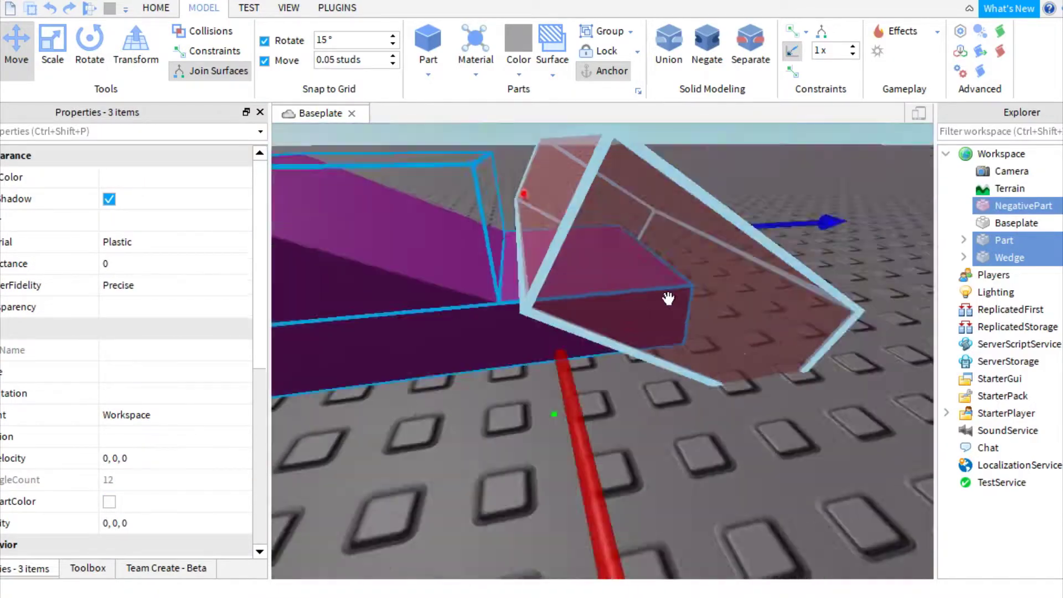
pyautogui.moveTo(669, 299); pyautogui.dragTo(646, 280, button='right')
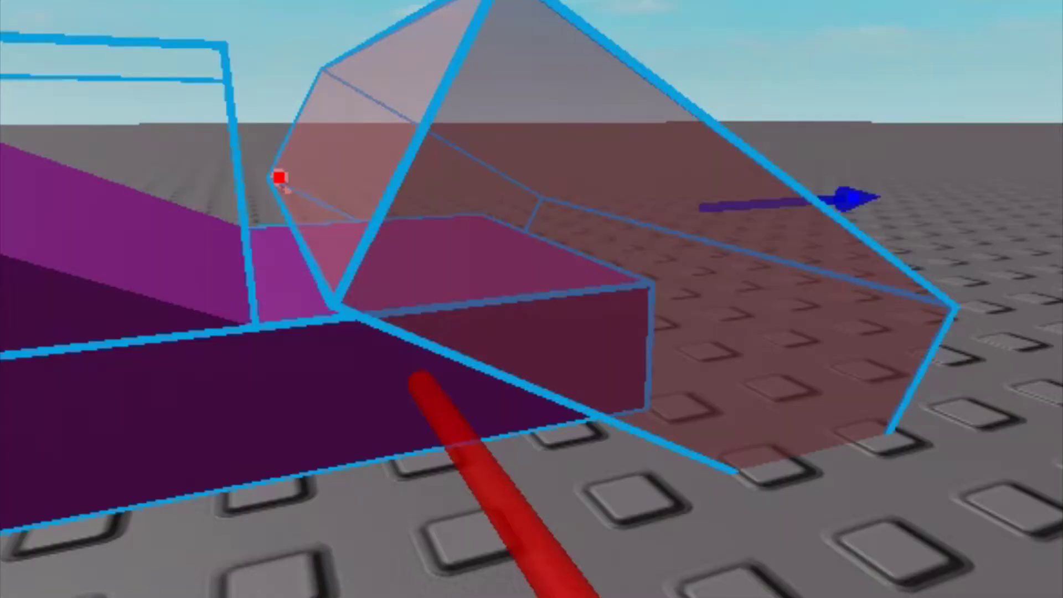
pyautogui.hotkey('ctrl', 'shift', 'g')
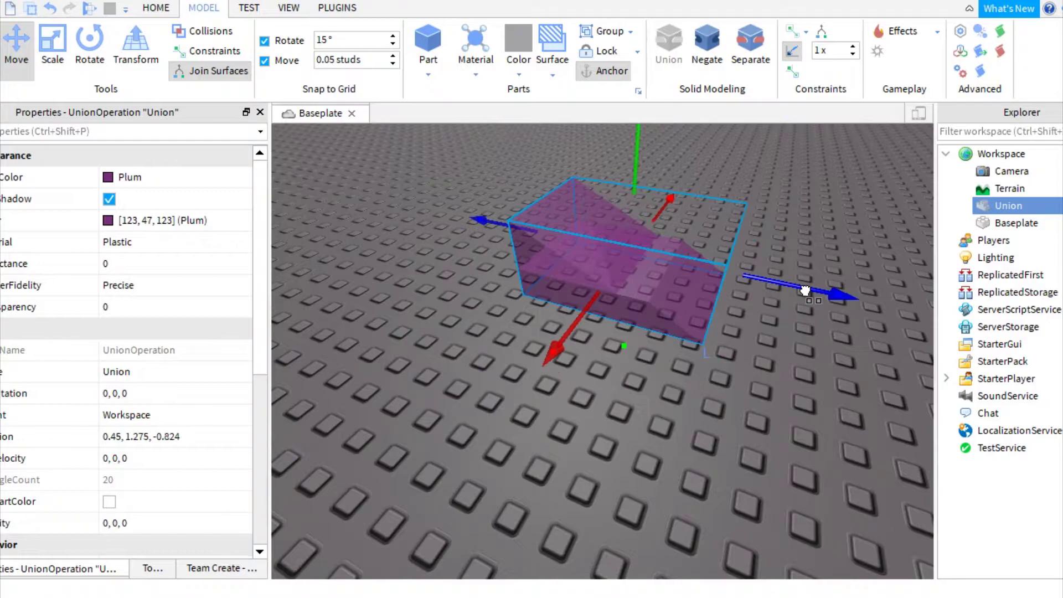
pyautogui.moveTo(806, 292)
pyautogui.mouseDown()
pyautogui.moveTo(842, 292)
pyautogui.moveTo(812, 291)
pyautogui.mouseUp()
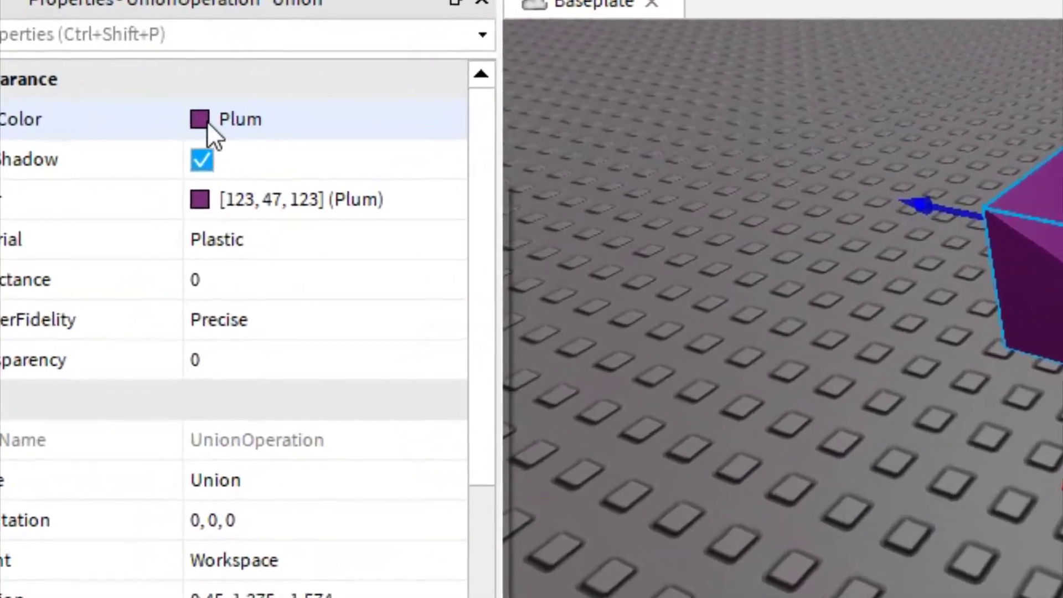
# Step: Set the union's Color to Pastel blue-green and enable UsePartColor
pyautogui.click(175, 141)
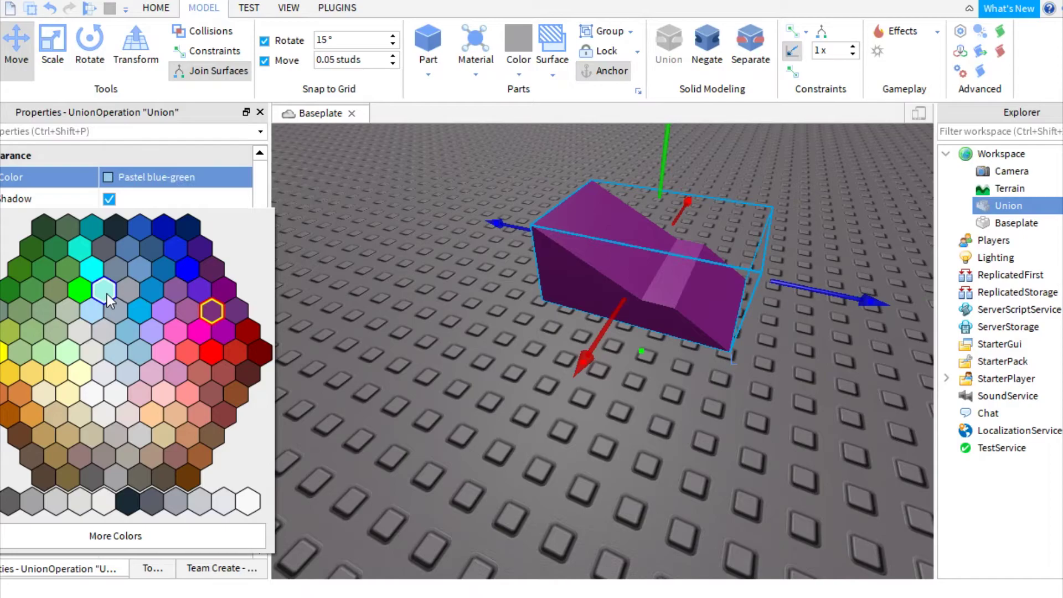
pyautogui.click(256, 362)
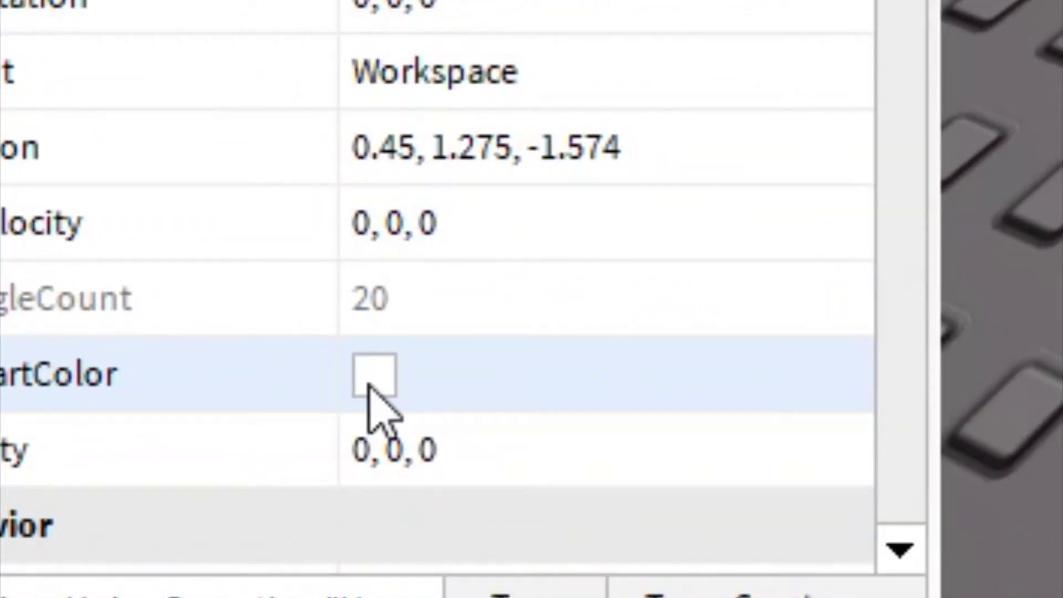
pyautogui.click(374, 382)
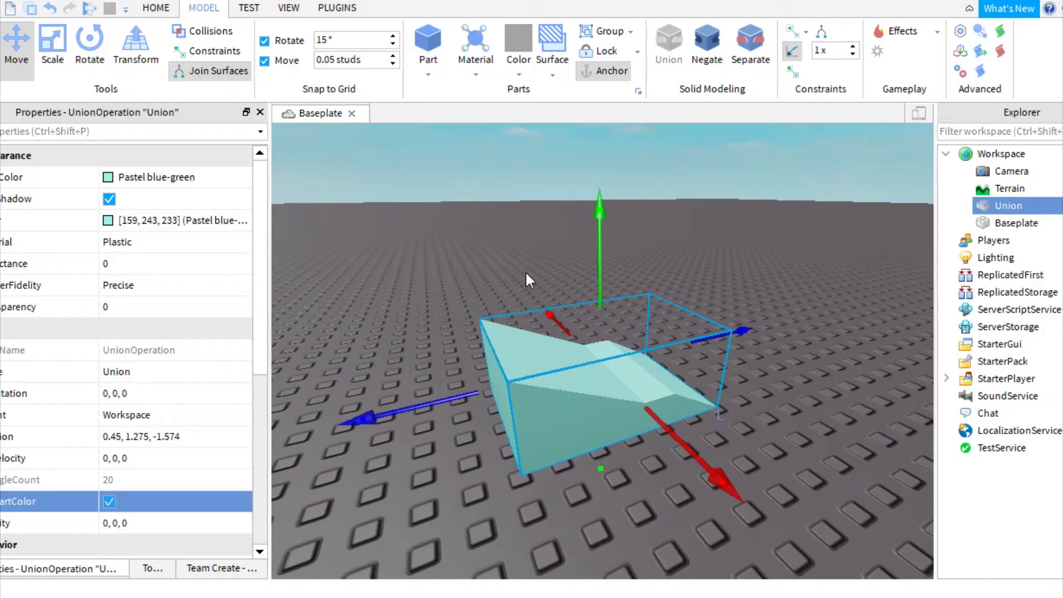
# Step: Drag the union further along its Z axis and focus the view on it
pyautogui.scroll(3, 643, 292)
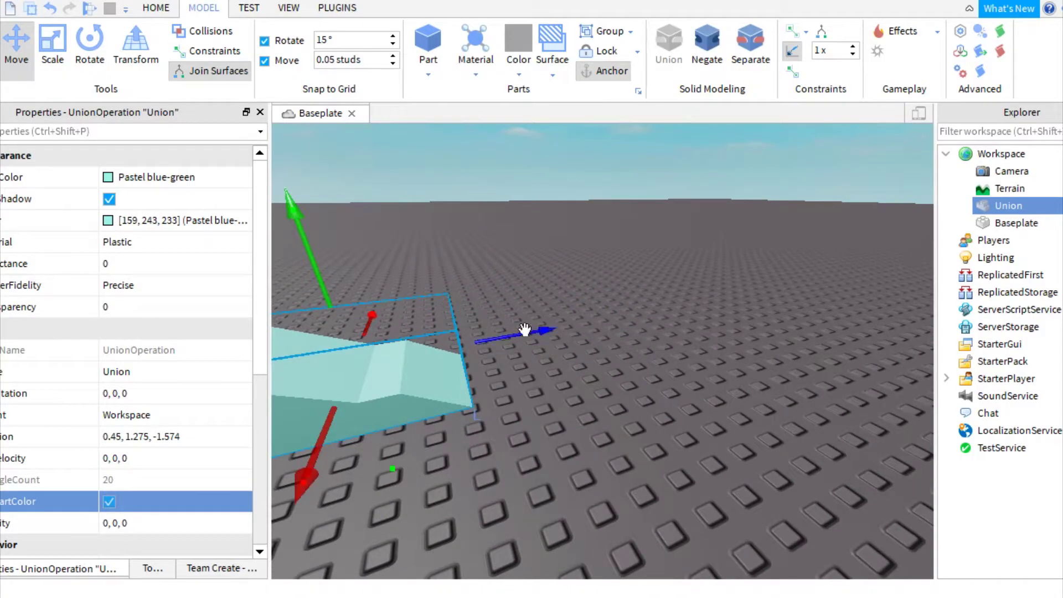
pyautogui.moveTo(525, 329); pyautogui.dragTo(580, 321)
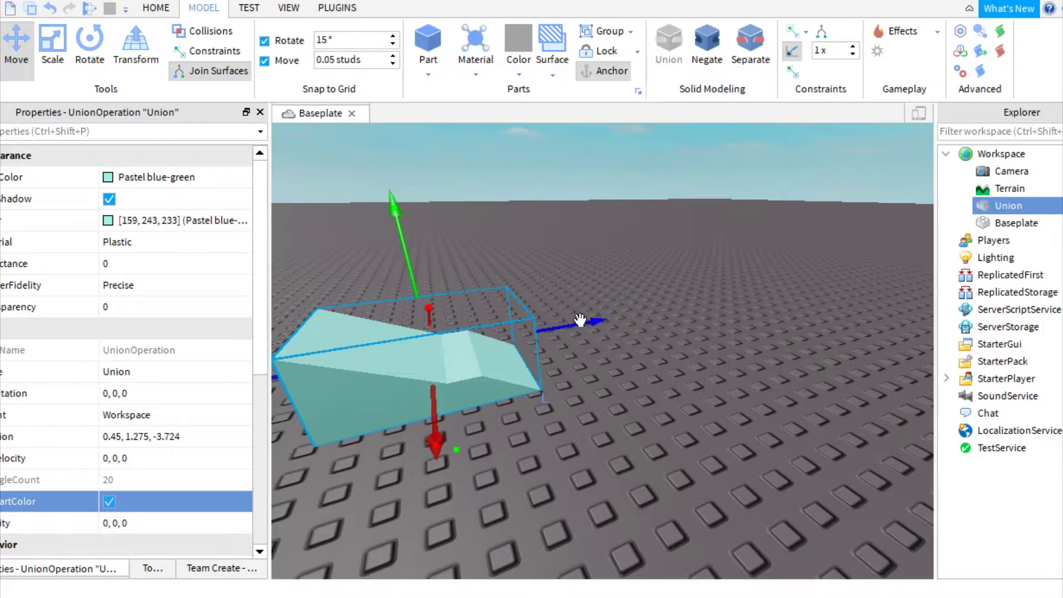
pyautogui.press('f')
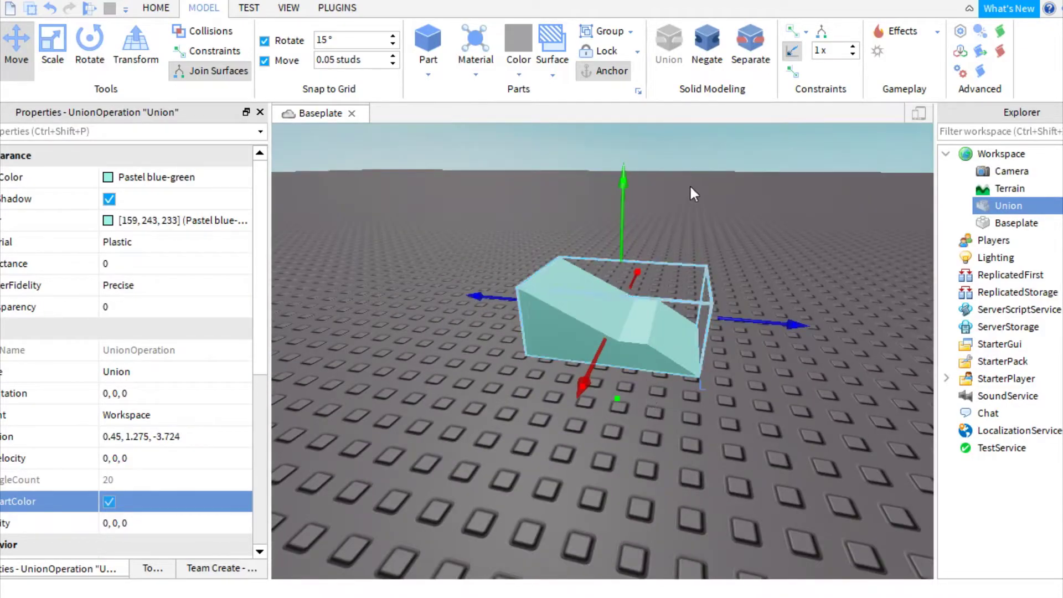
# Step: Separate the union, then reselect all its pieces and rejoin them with Ctrl+U
pyautogui.click(750, 45)
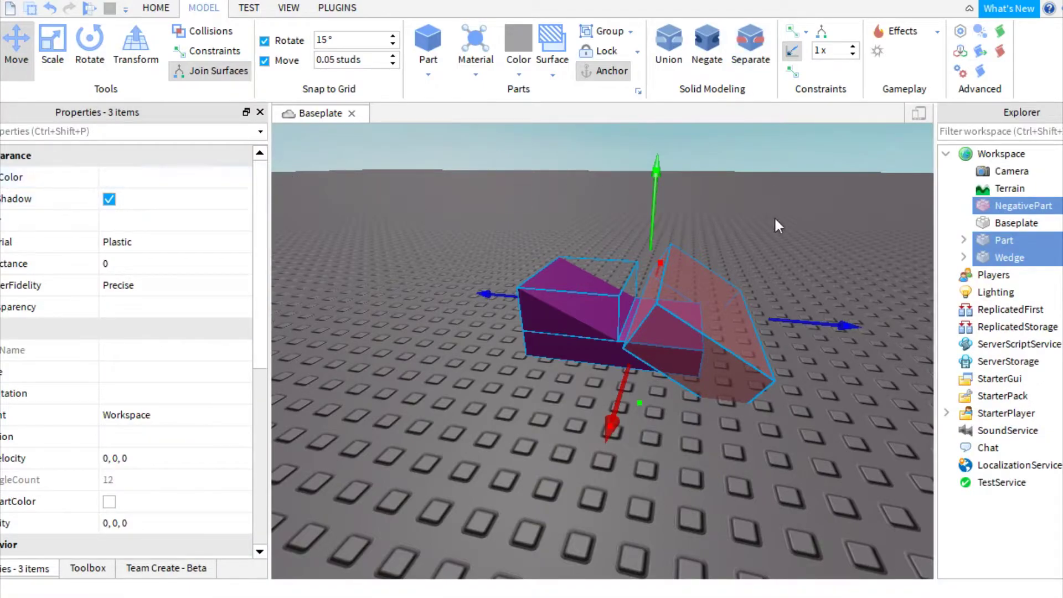
pyautogui.click(654, 260)
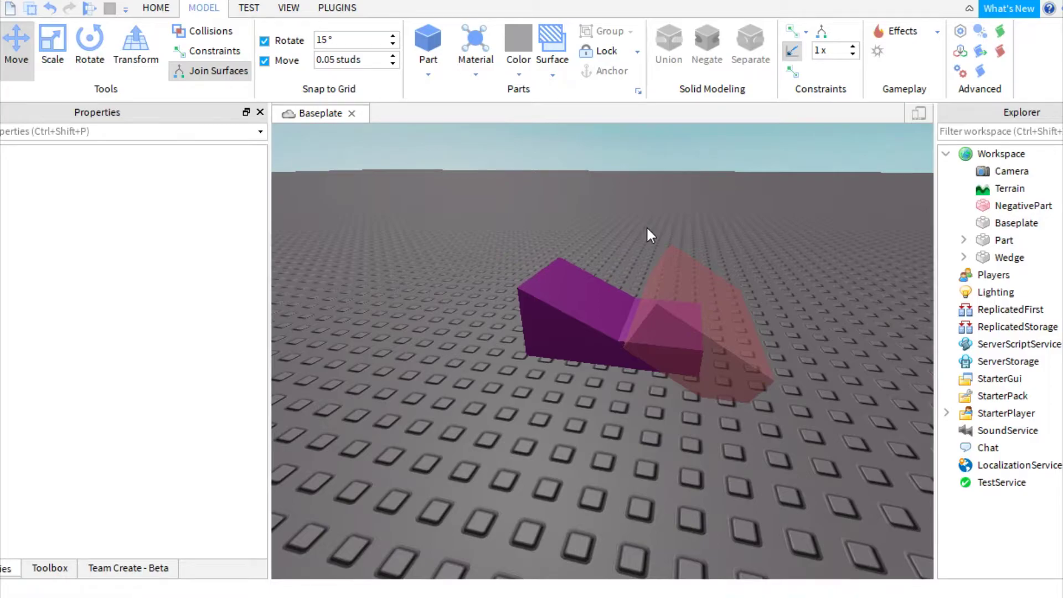
pyautogui.click(524, 283)
pyautogui.keyDown('shift'); pyautogui.click(692, 332); pyautogui.keyUp('shift')
pyautogui.hotkey('ctrl', 'u')
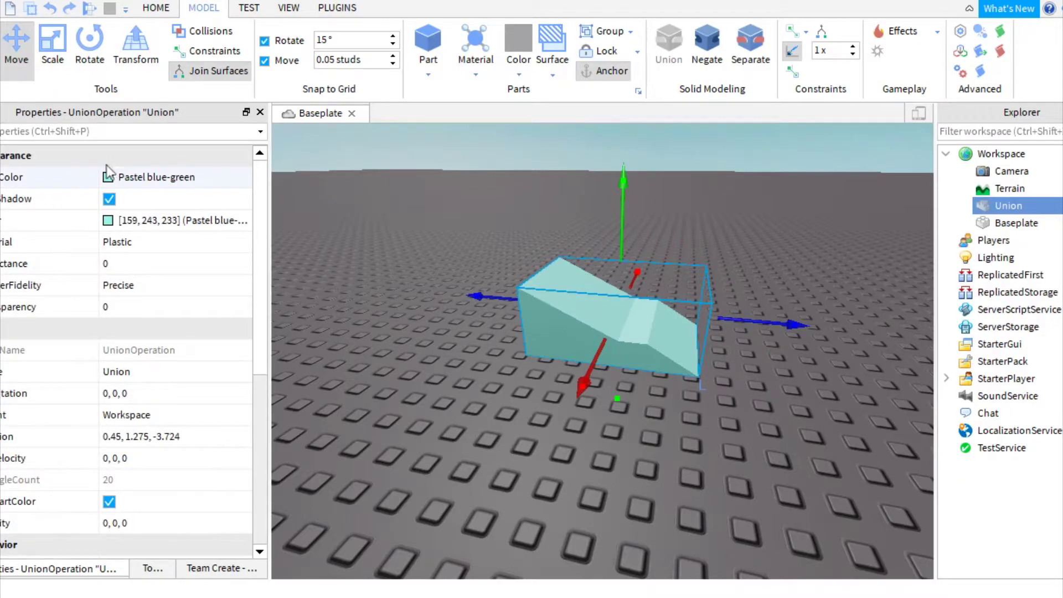
# Step: Recolour the union Magenta, turn off UsePartColor, then separate it again
pyautogui.click(127, 171)
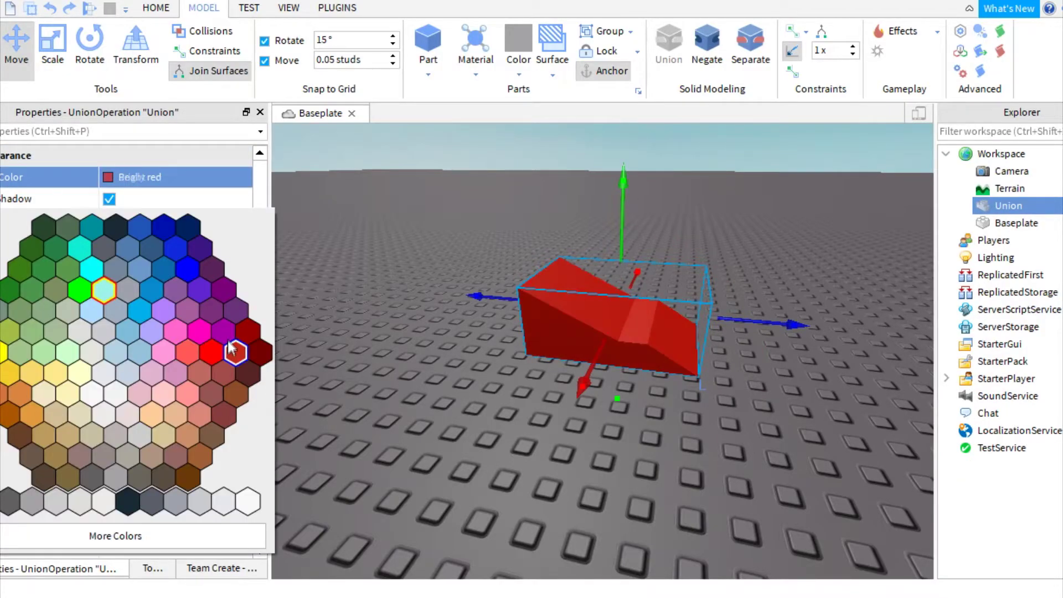
pyautogui.click(225, 333)
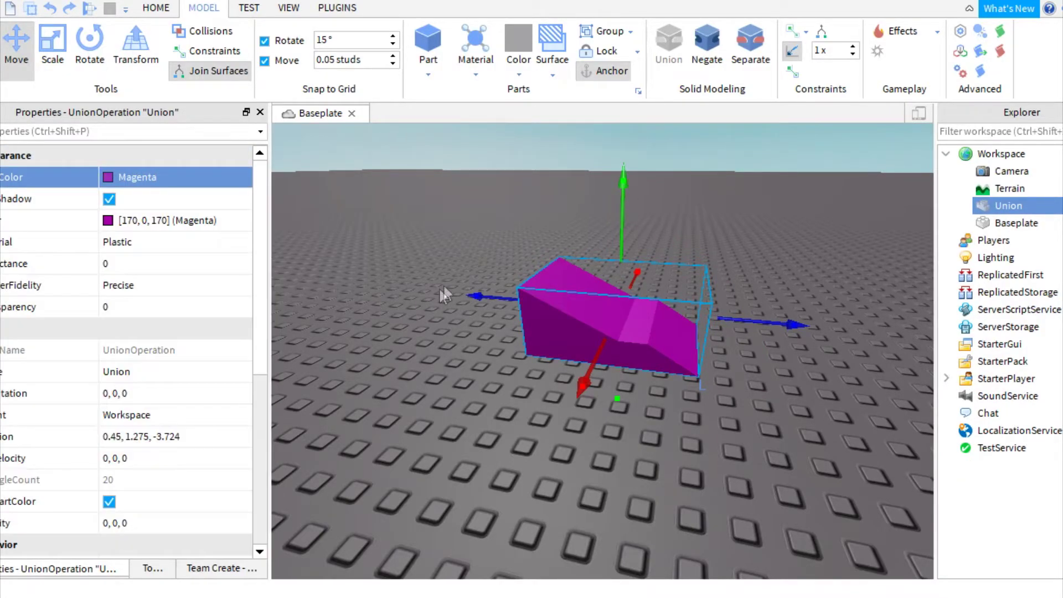
pyautogui.click(109, 502)
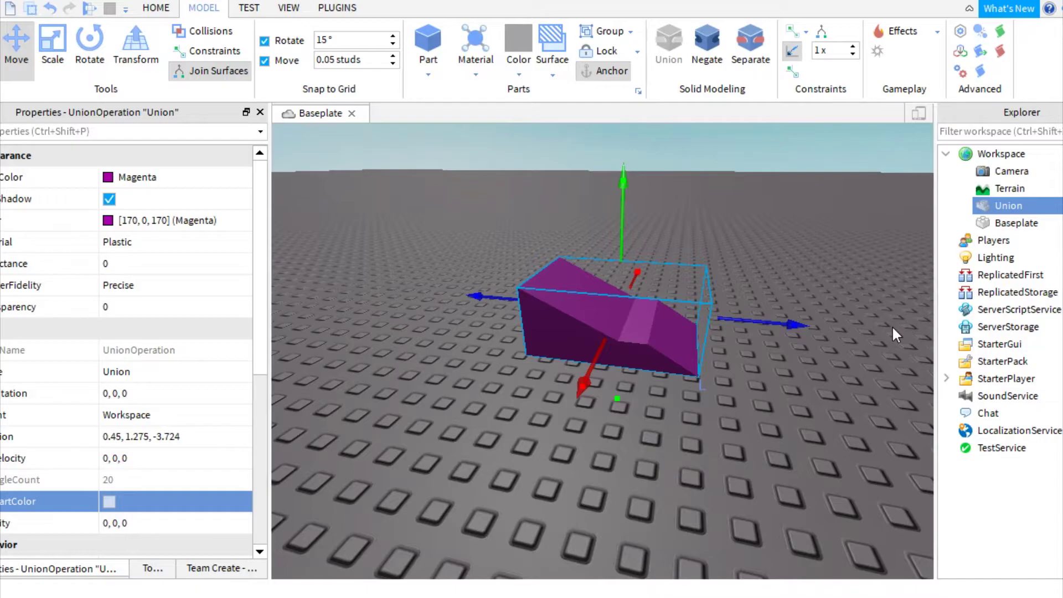
pyautogui.click(755, 43)
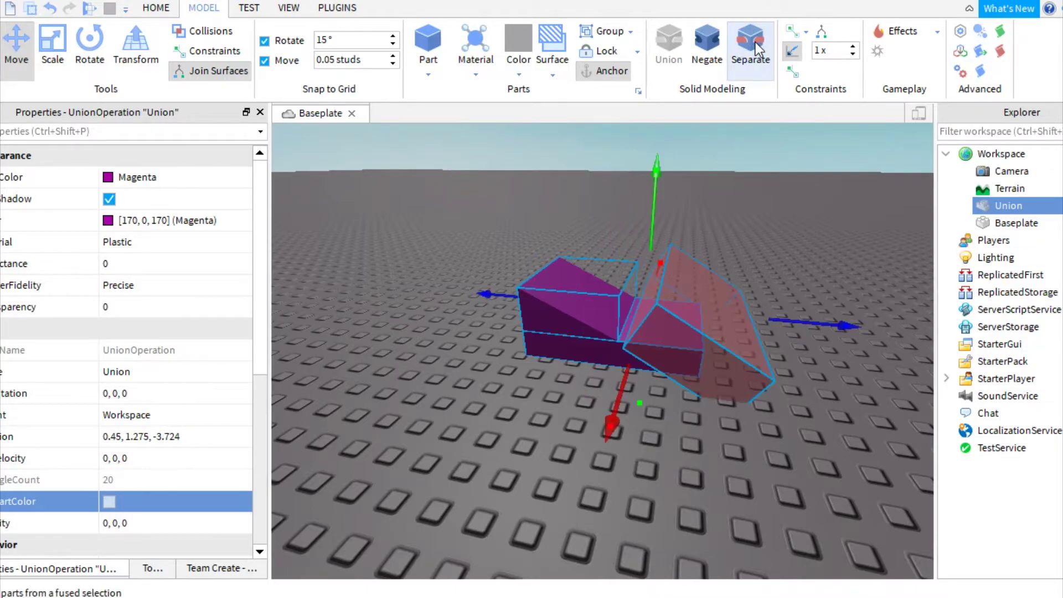
# Step: Select the separated wedge and block and set both their Color to Really red
pyautogui.click(916, 387)
pyautogui.click(642, 354)
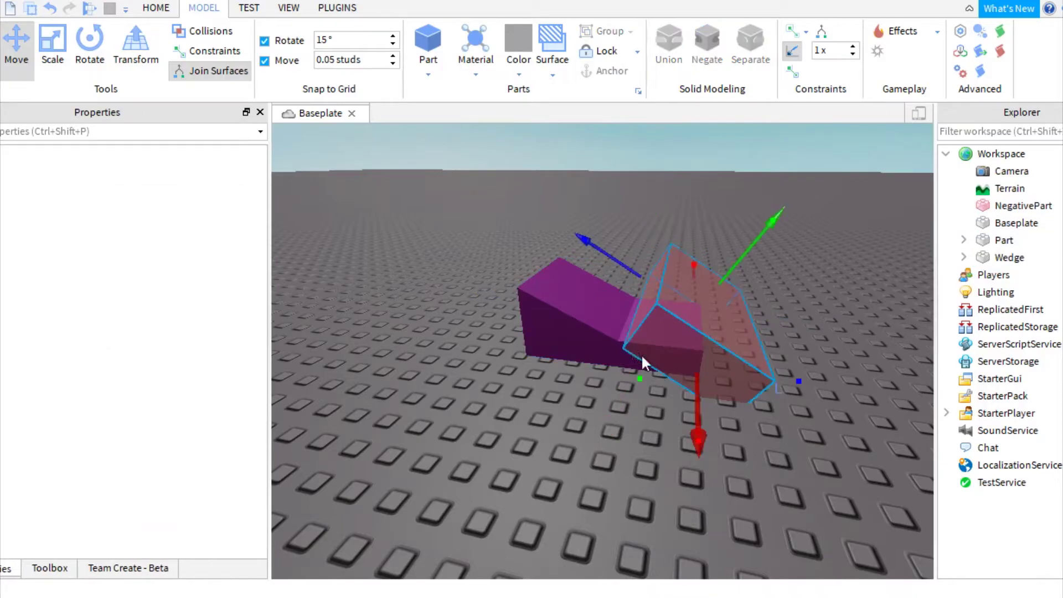
pyautogui.click(591, 355)
pyautogui.keyDown('ctrl'); pyautogui.click(605, 361); pyautogui.keyUp('ctrl')
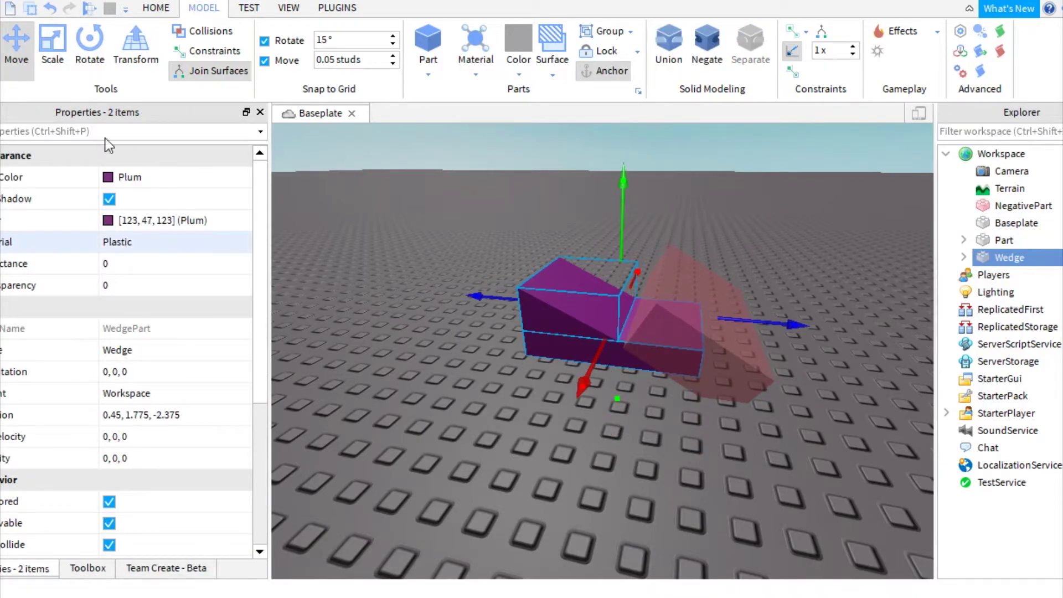
pyautogui.click(115, 178)
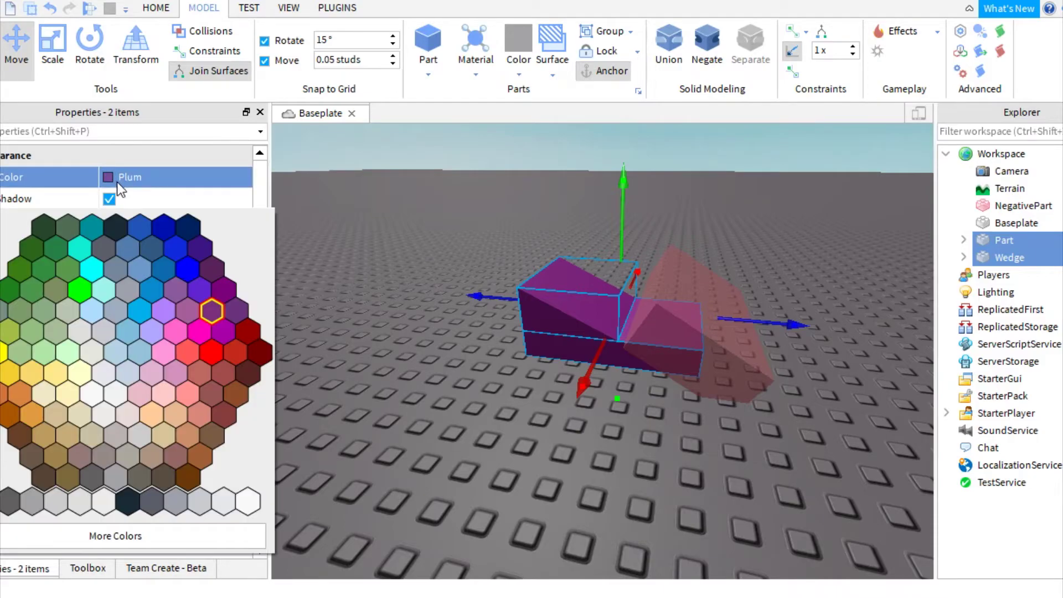
pyautogui.click(212, 352)
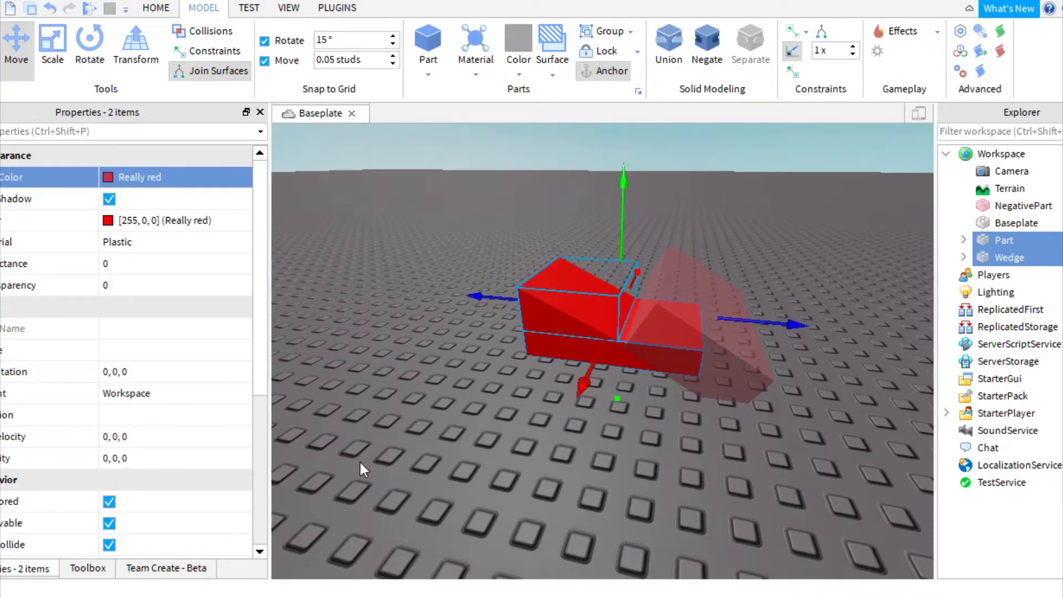
pyautogui.click(682, 508)
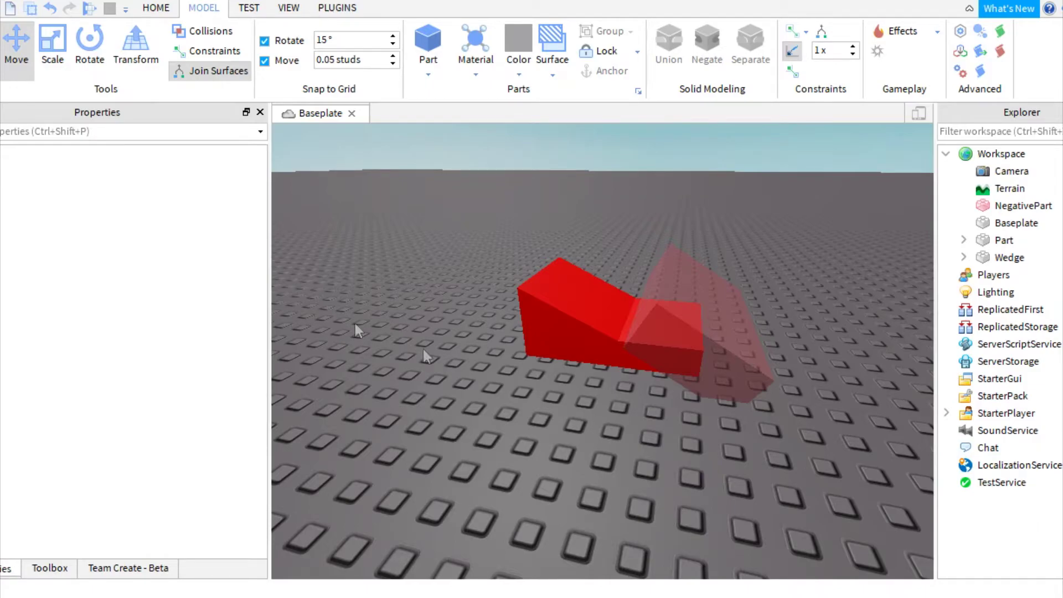
pyautogui.click(615, 361)
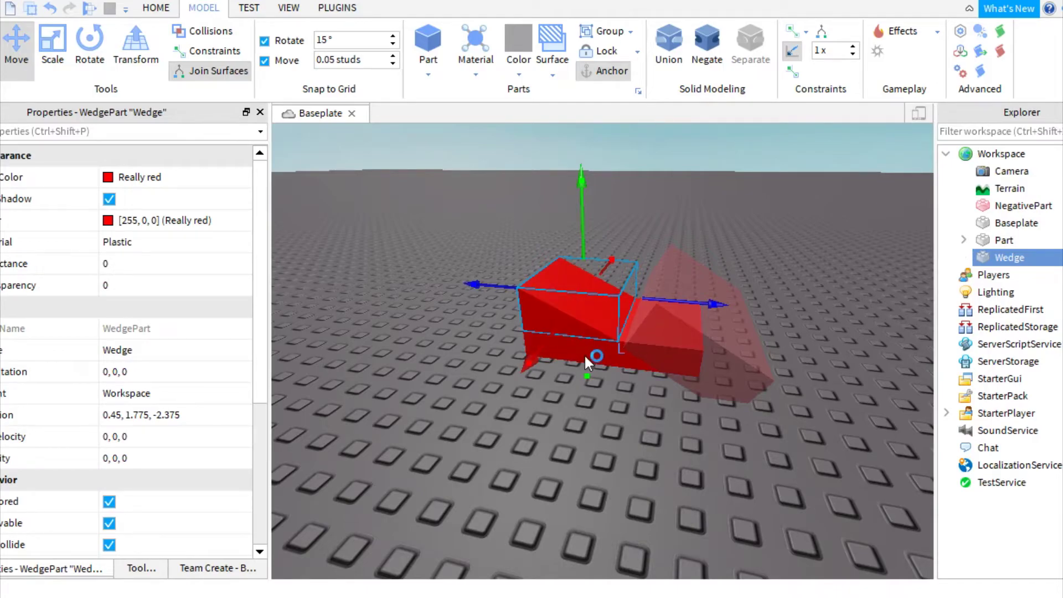
# Step: Select the wedge and block and set both their Color to Pastel Blue
pyautogui.click(559, 420)
pyautogui.click(558, 333)
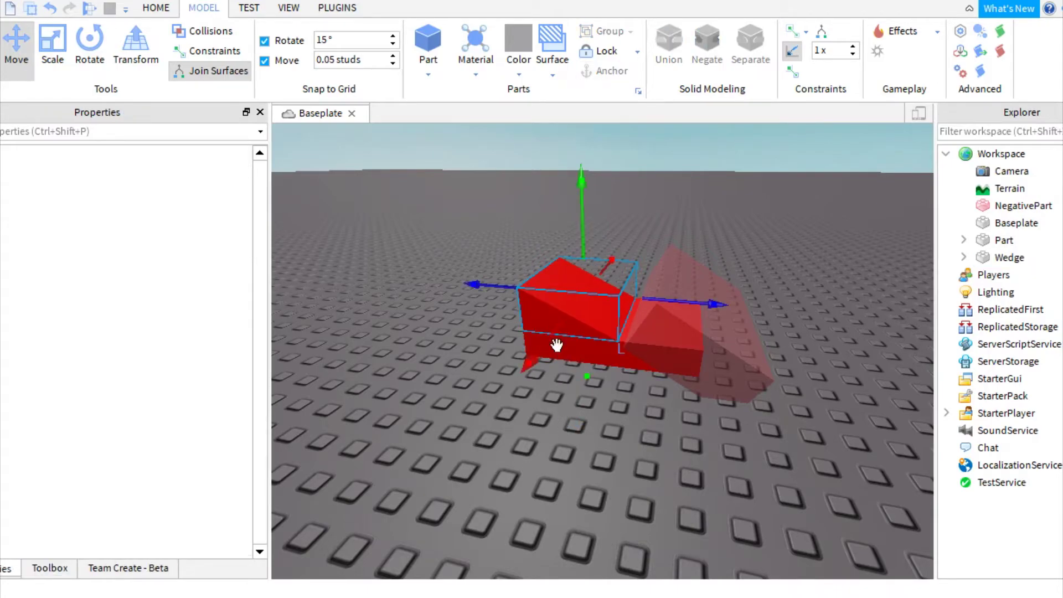
pyautogui.keyDown('shift'); pyautogui.click(575, 348); pyautogui.keyUp('shift')
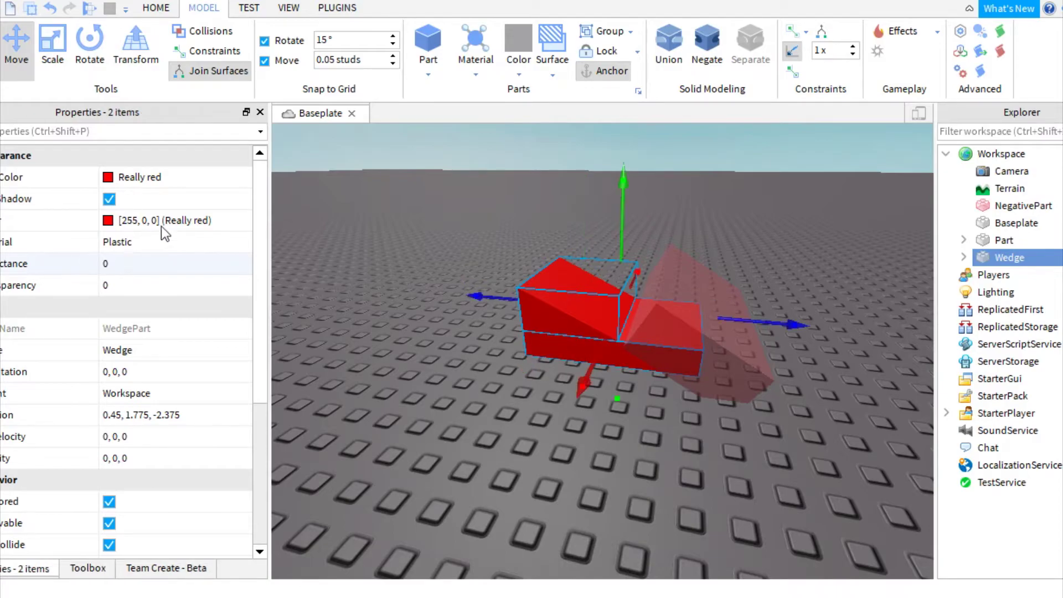
pyautogui.click(159, 181)
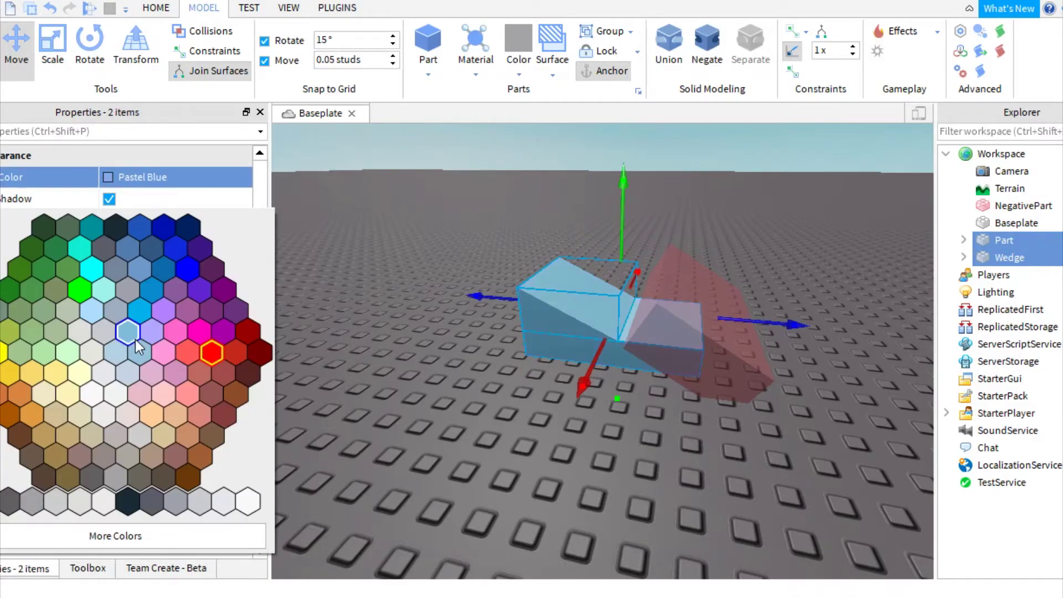
pyautogui.click(135, 341)
# Step: Union them with the NegativePart, then Separate twice back into Part, Wedge and NegativePart
pyautogui.click(674, 43)
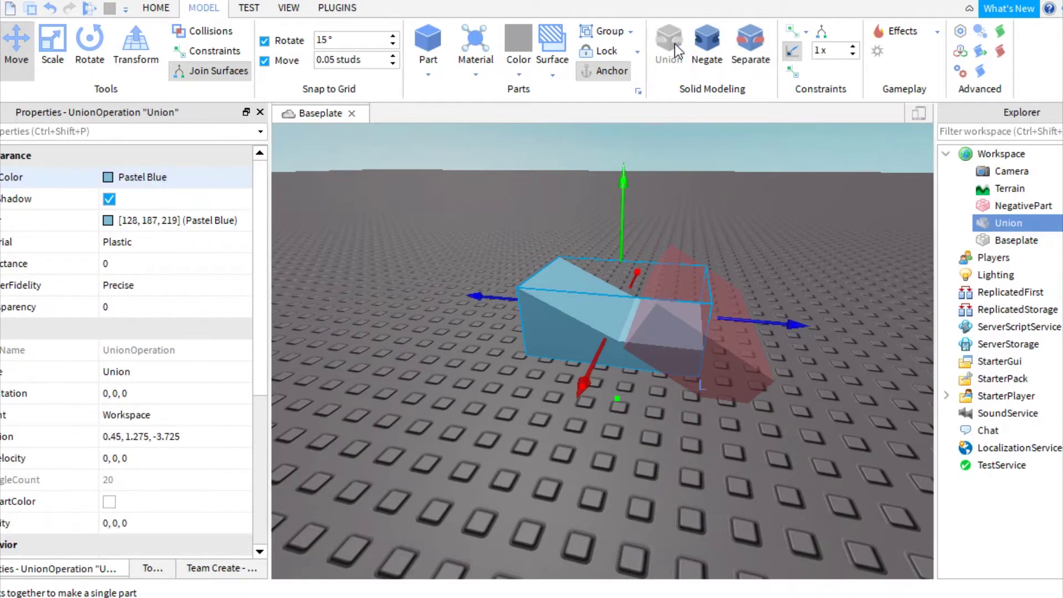
pyautogui.keyDown('shift'); pyautogui.click(759, 388); pyautogui.keyUp('shift')
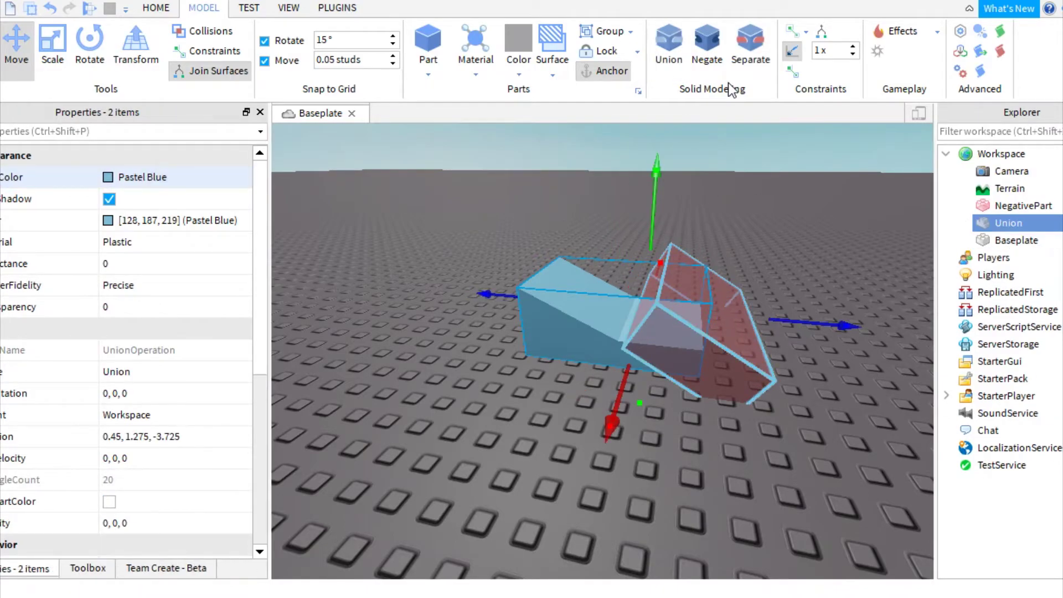
pyautogui.click(678, 43)
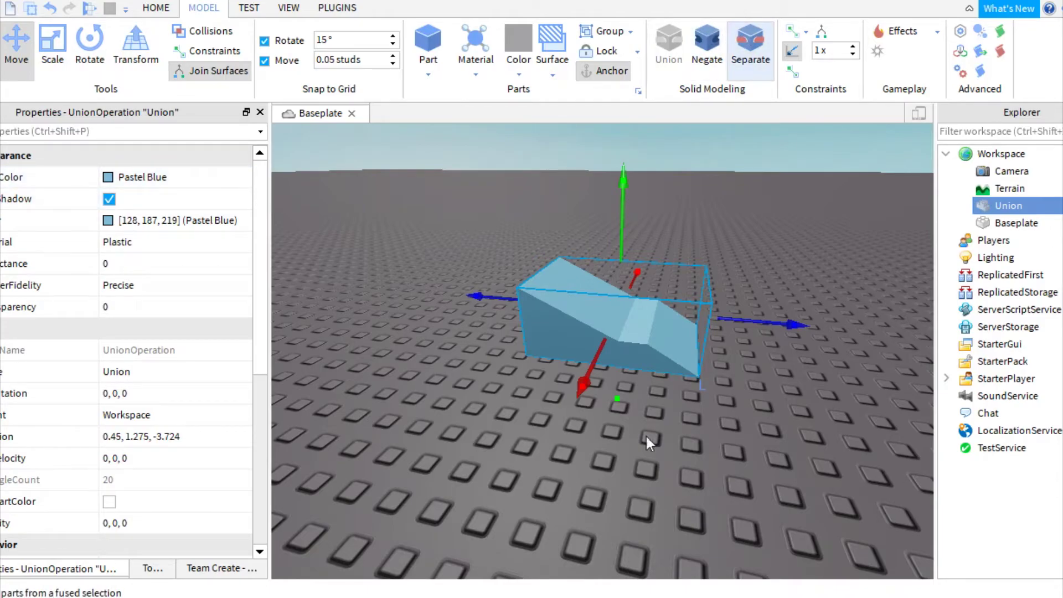
pyautogui.hotkey('ctrl', 'shift', 'u')
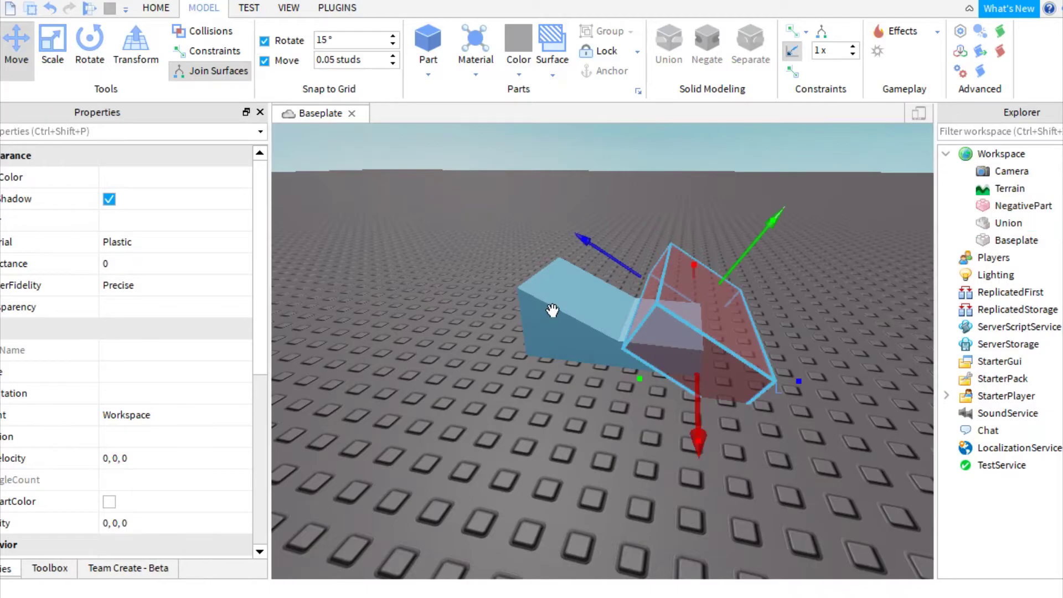
pyautogui.hotkey('ctrl', 'shift', 'u')
pyautogui.click(766, 192)
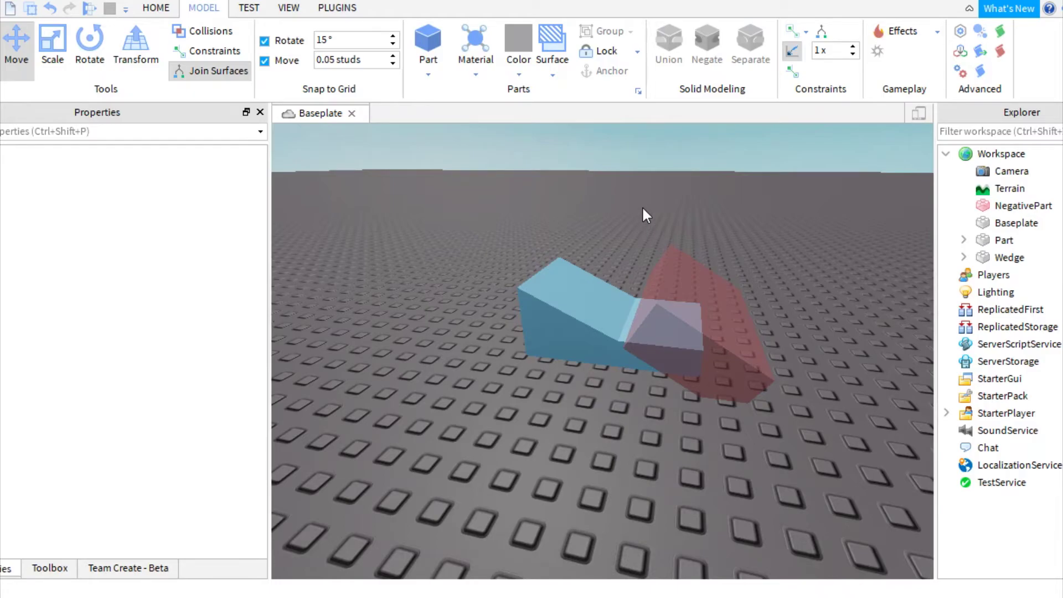
pyautogui.moveTo(643, 205); pyautogui.dragTo(643, 236, button='right')
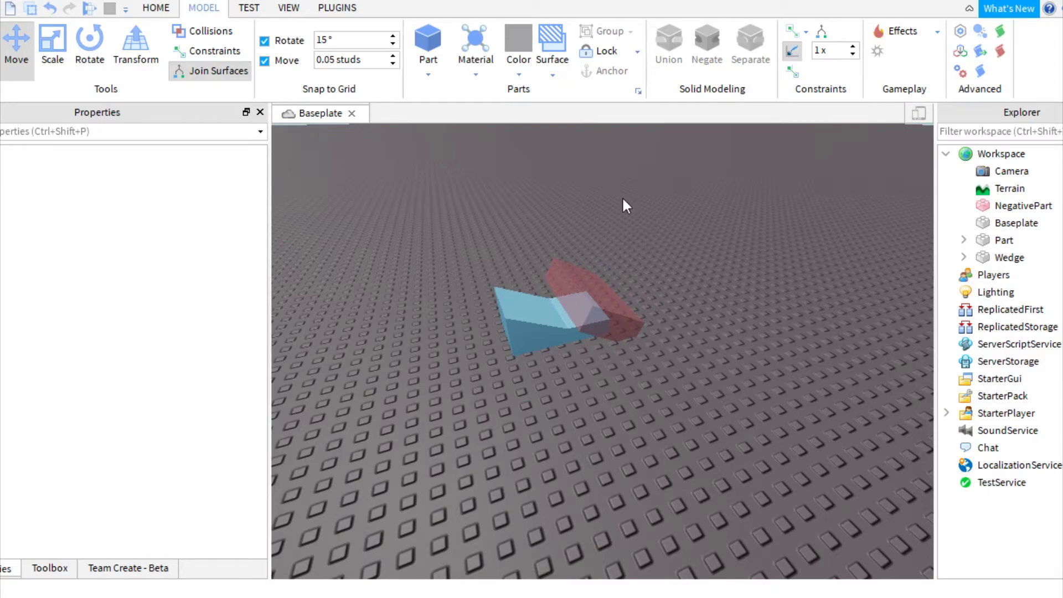
pyautogui.click(521, 310)
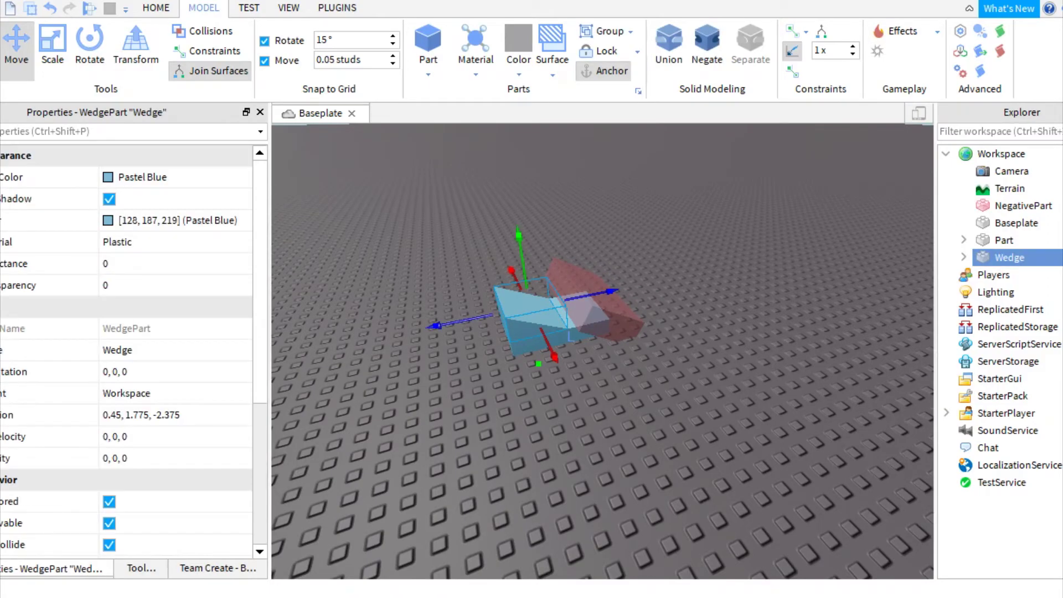
pyautogui.scroll(-3, 6, 385)
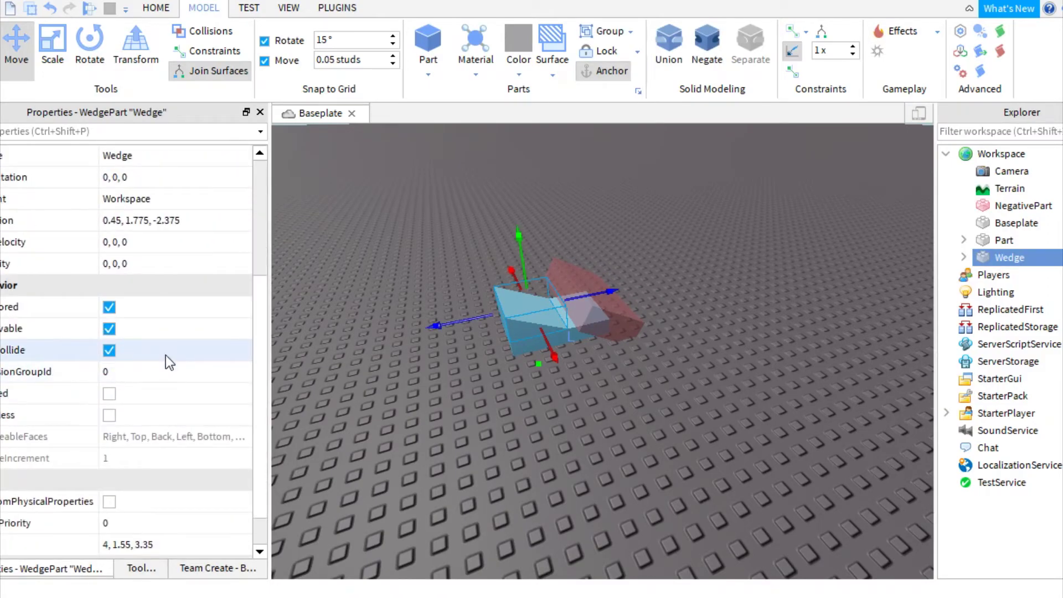